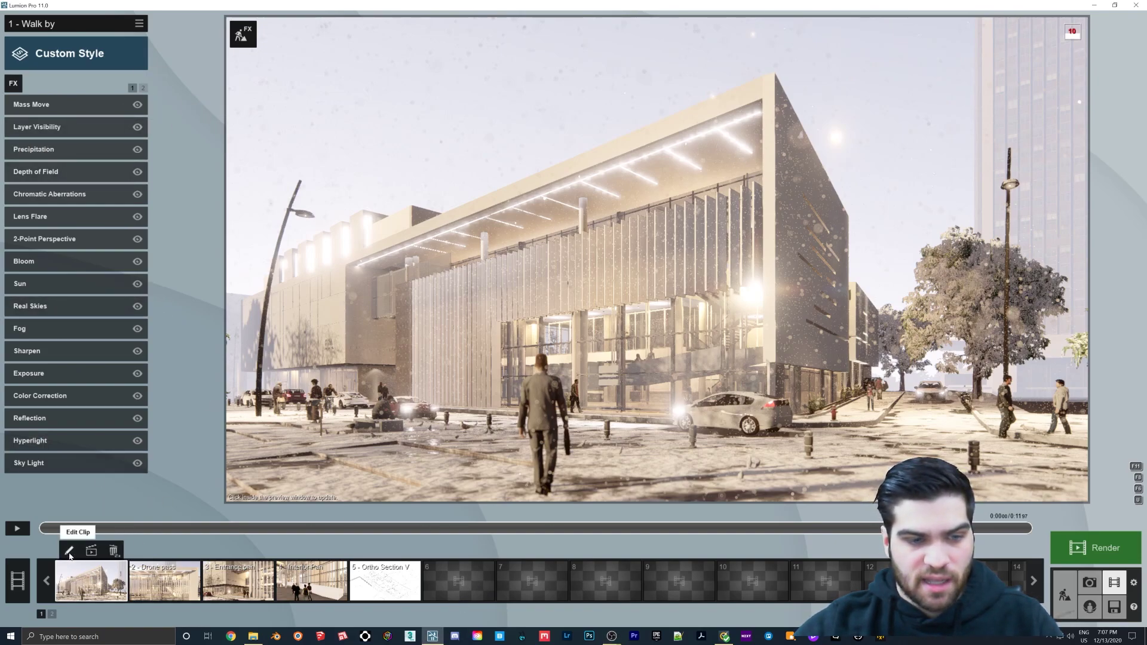
Record a new sixth clip, '6 - Clip', from one camera keyframe of the current street view
{"action": "left_click", "coordinate": [139, 23]}
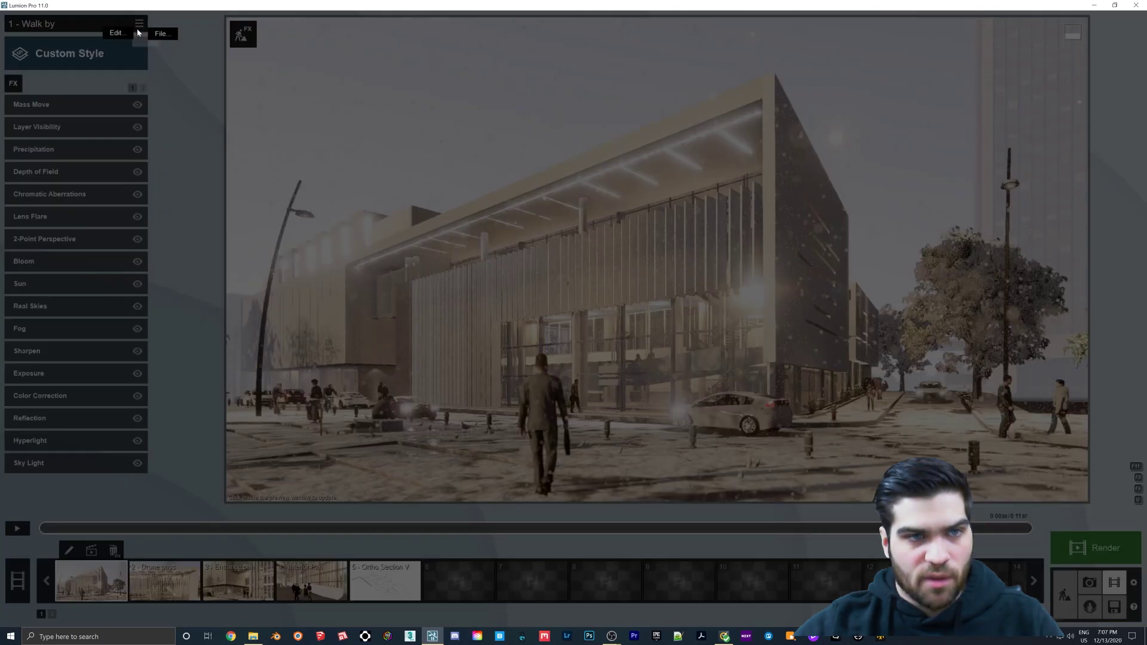
{"action": "mouse_move", "coordinate": [125, 35]}
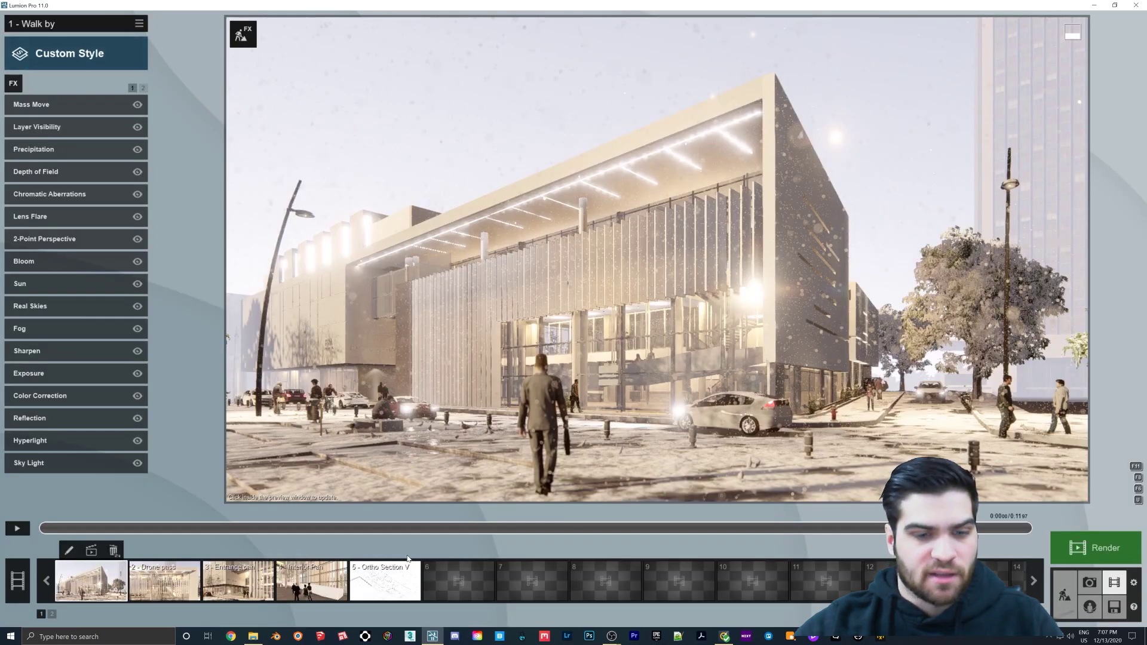
{"action": "left_click", "coordinate": [460, 581]}
{"action": "left_click", "coordinate": [456, 458]}
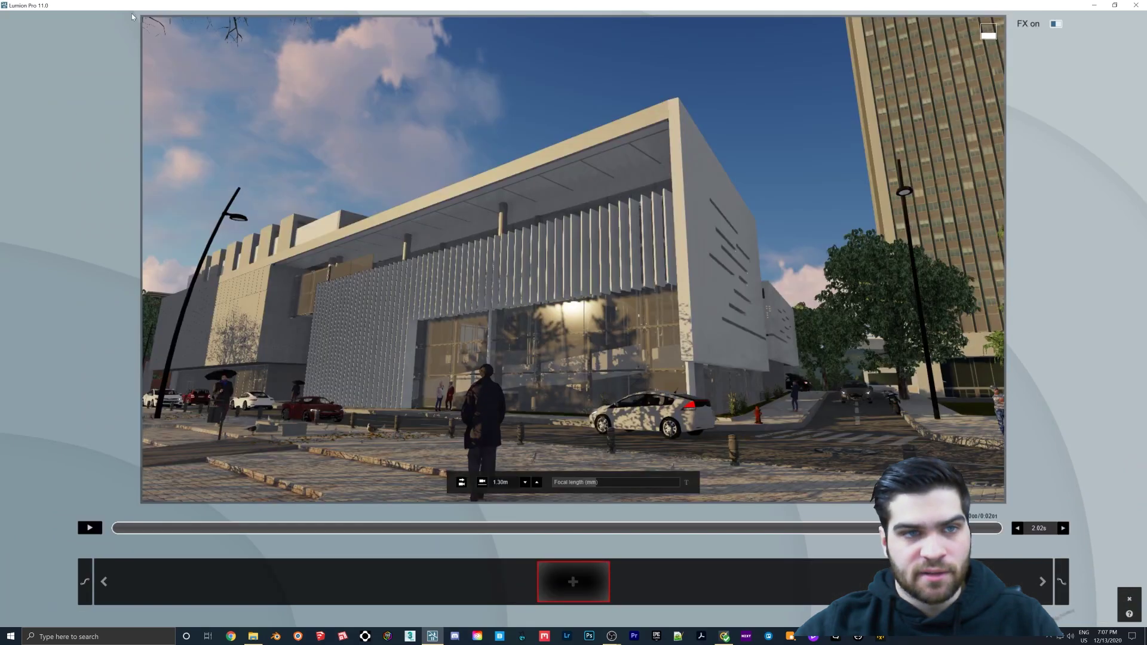
{"action": "left_click", "coordinate": [573, 581]}
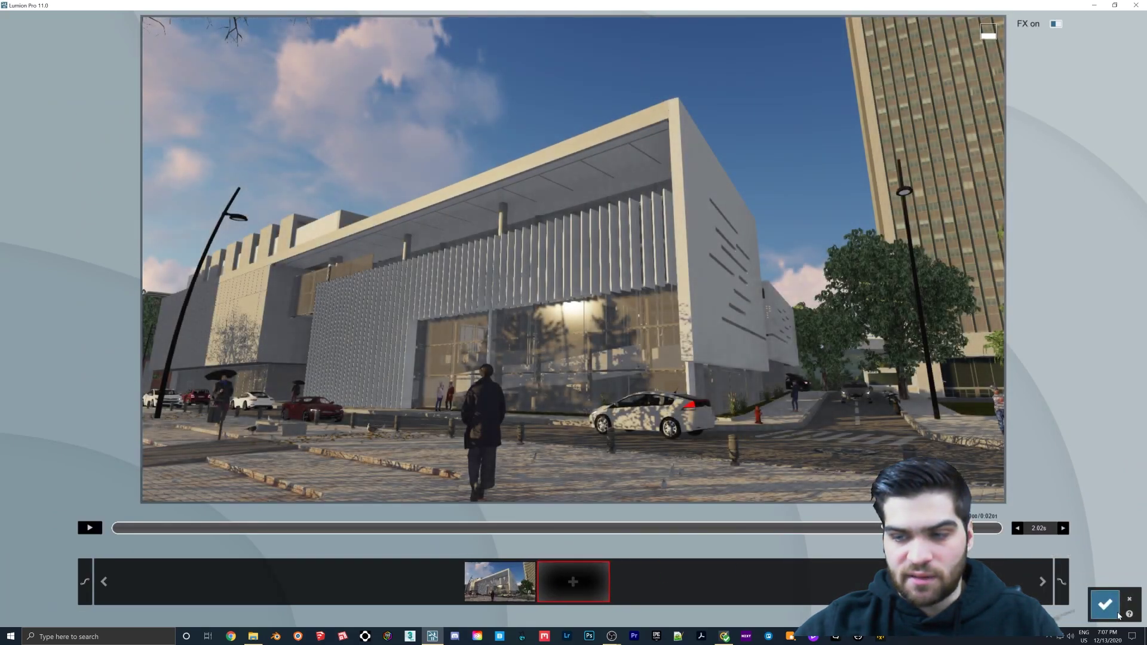
{"action": "left_click", "coordinate": [1119, 616]}
{"action": "left_click", "coordinate": [140, 23]}
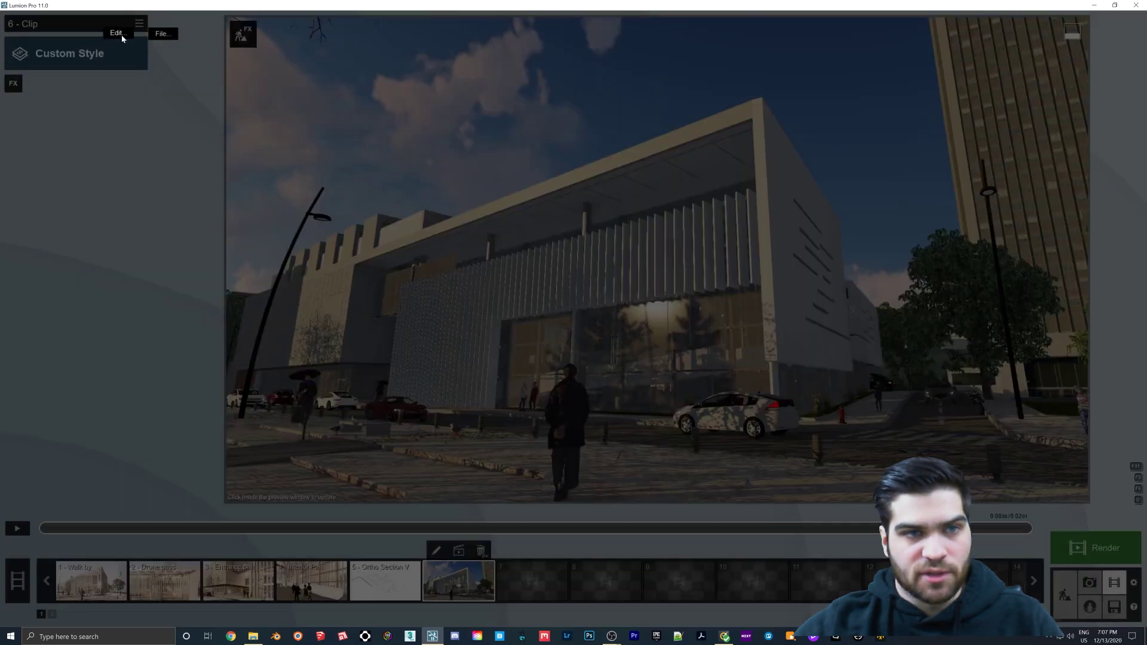
Paste the full effects stack, then delete Mass Move, Layer Visibility, Precipitation, Depth of Field, Chromatic Aberrations, Lens Flare, 2-Point Perspective and Bloom
{"action": "left_click", "coordinate": [118, 33]}
{"action": "left_click", "coordinate": [78, 49]}
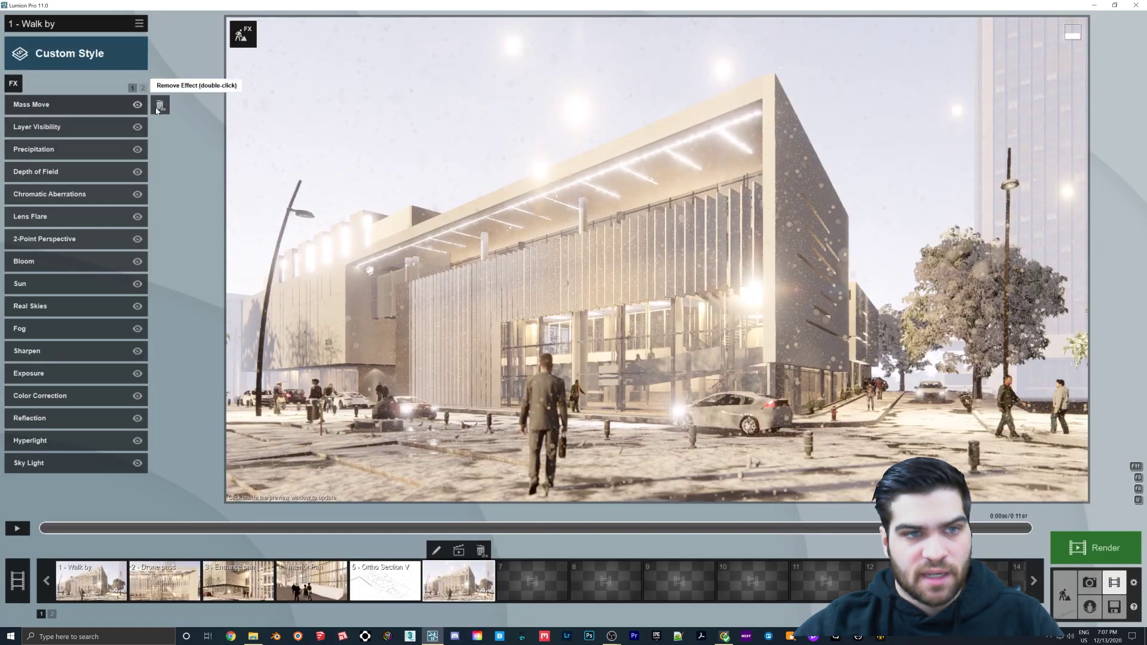
{"action": "double_click", "coordinate": [160, 106]}
{"action": "double_click", "coordinate": [160, 106]}
{"action": "double_click", "coordinate": [160, 106]}
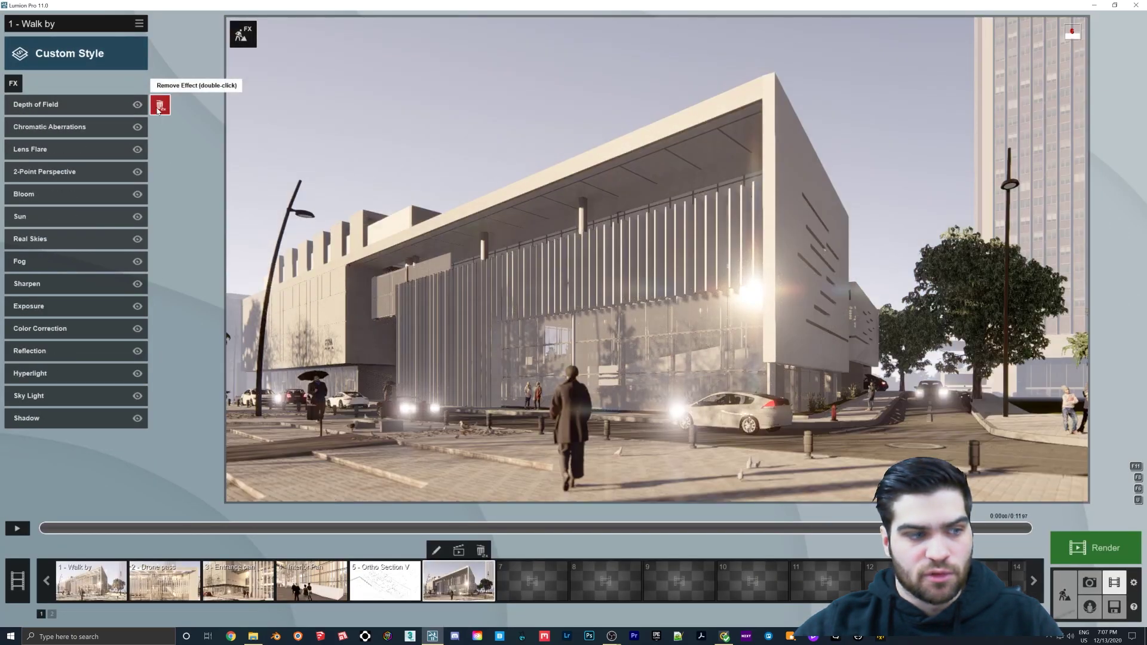
{"action": "double_click", "coordinate": [159, 105]}
{"action": "double_click", "coordinate": [160, 106]}
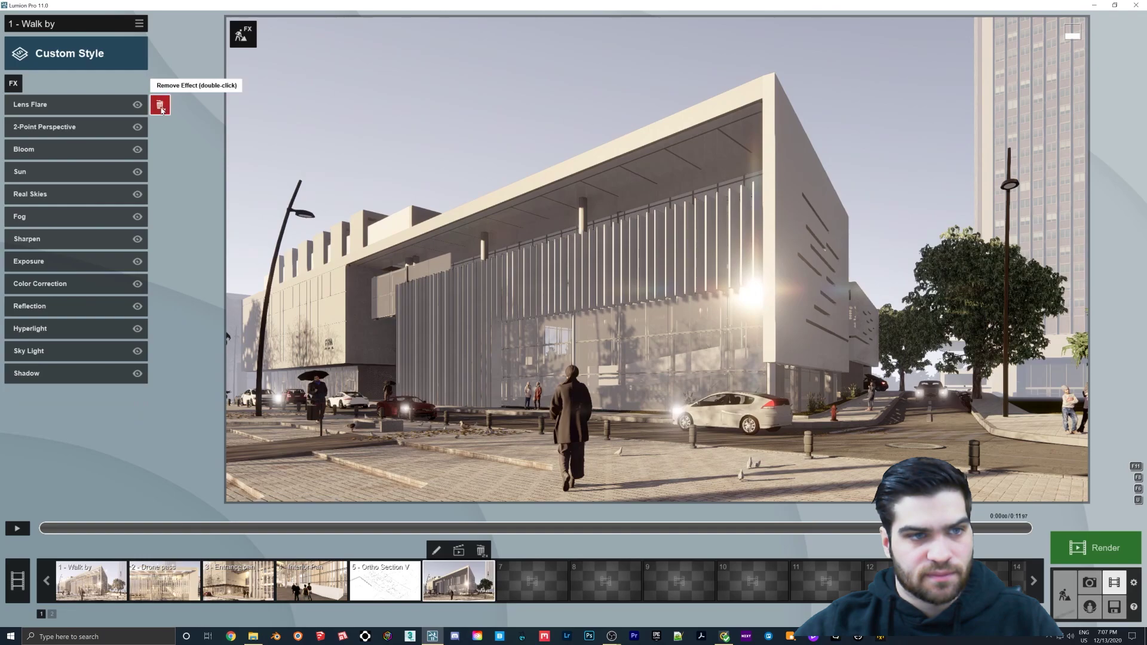
{"action": "double_click", "coordinate": [159, 105]}
{"action": "double_click", "coordinate": [159, 106]}
{"action": "double_click", "coordinate": [159, 106]}
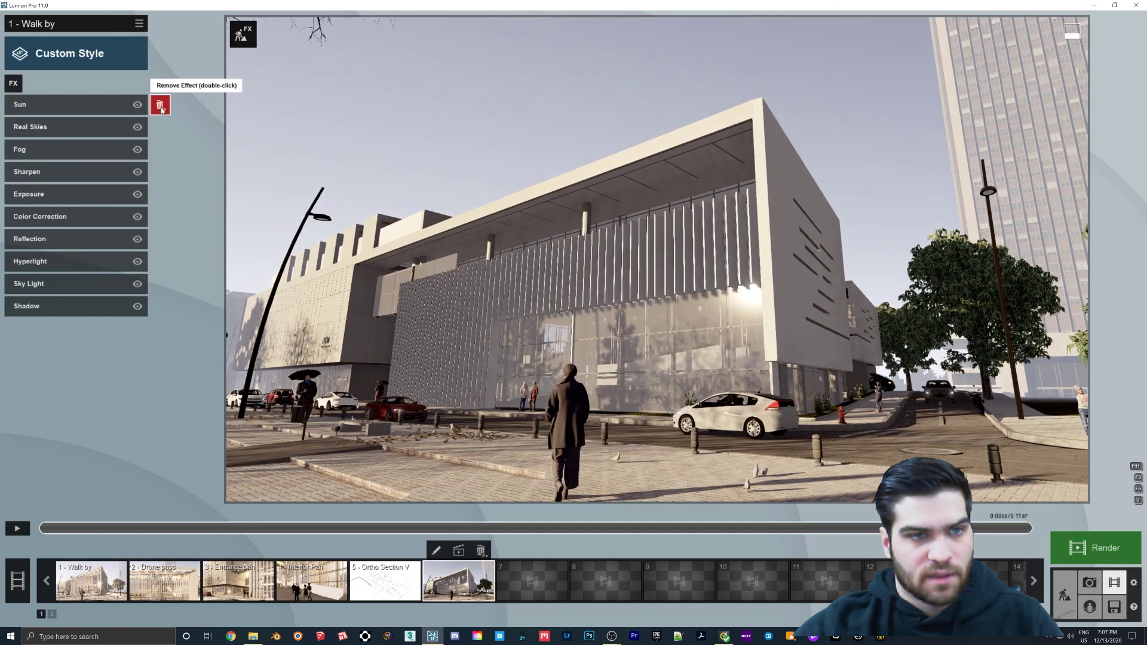
Delete Sun, Real Skies, Fog, Sharpen, Exposure, Color Correction, Reflection and Hyperlight, leaving Sky Light and Shadow
{"action": "double_click", "coordinate": [159, 106]}
{"action": "double_click", "coordinate": [160, 106]}
{"action": "double_click", "coordinate": [159, 106]}
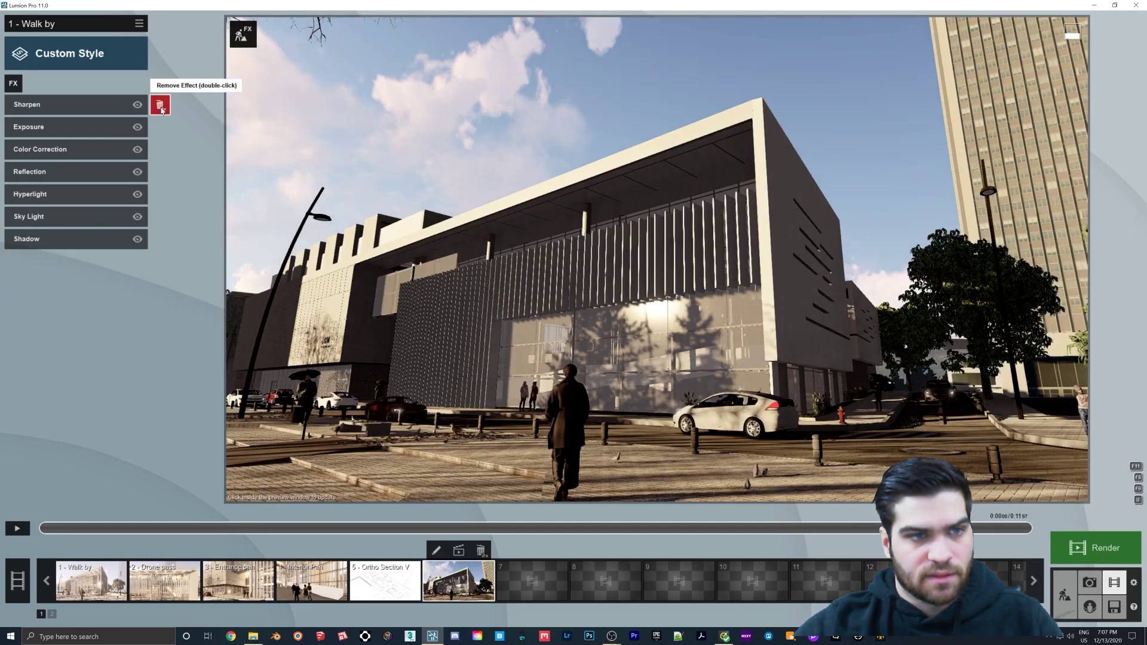
{"action": "double_click", "coordinate": [159, 106]}
{"action": "double_click", "coordinate": [160, 106]}
{"action": "double_click", "coordinate": [160, 106]}
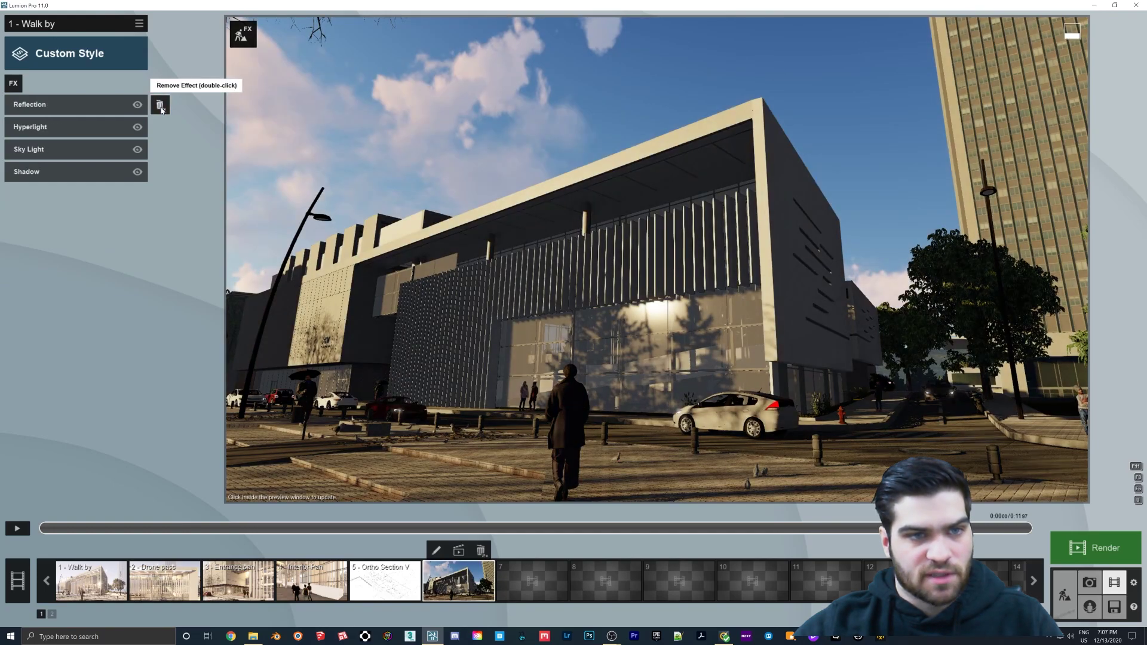
{"action": "double_click", "coordinate": [159, 106]}
{"action": "double_click", "coordinate": [159, 106]}
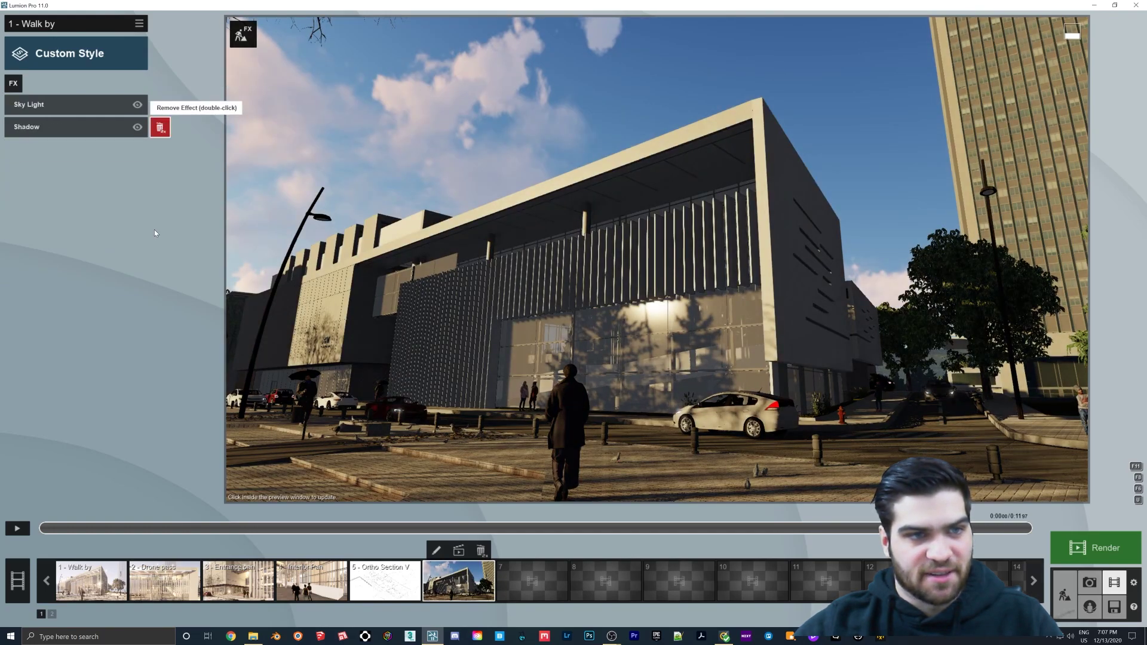
Check the Sky Light settings and set the clip length to 10 seconds
{"action": "left_click", "coordinate": [60, 105]}
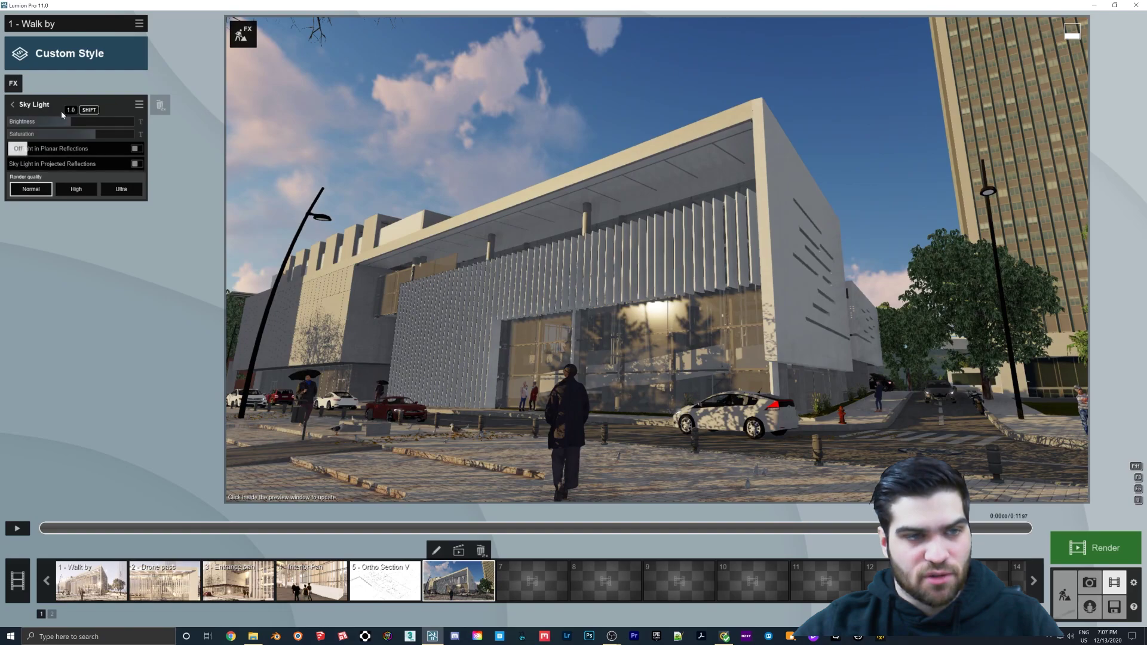
{"action": "left_click", "coordinate": [438, 551]}
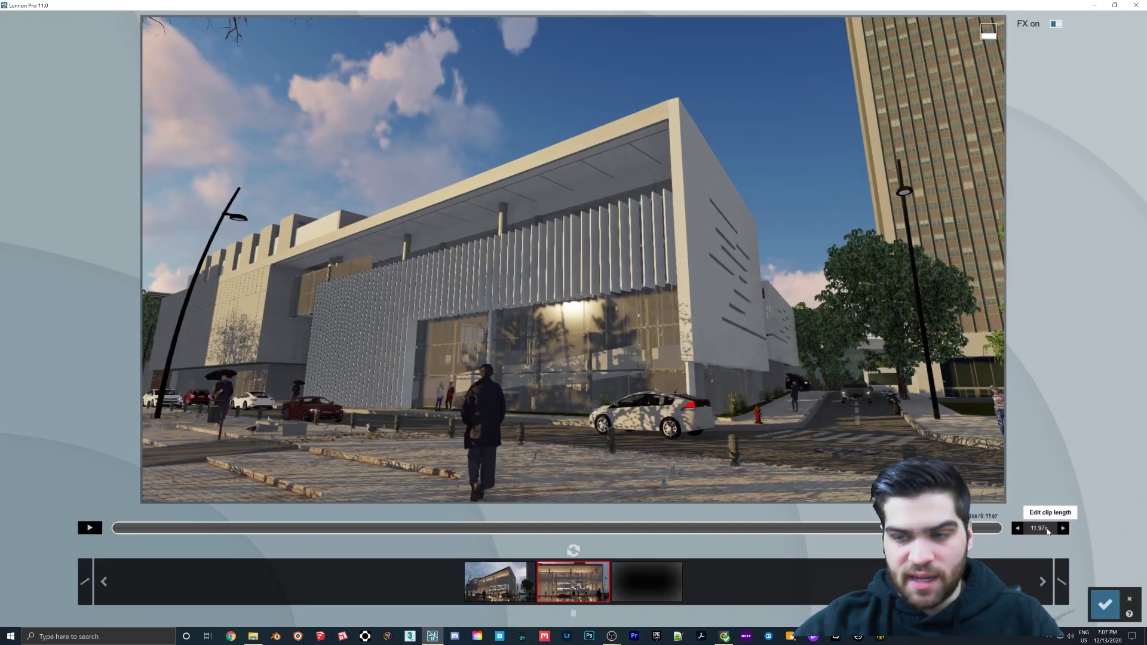
{"action": "left_click", "coordinate": [1040, 528]}
{"action": "type", "text": "10"}
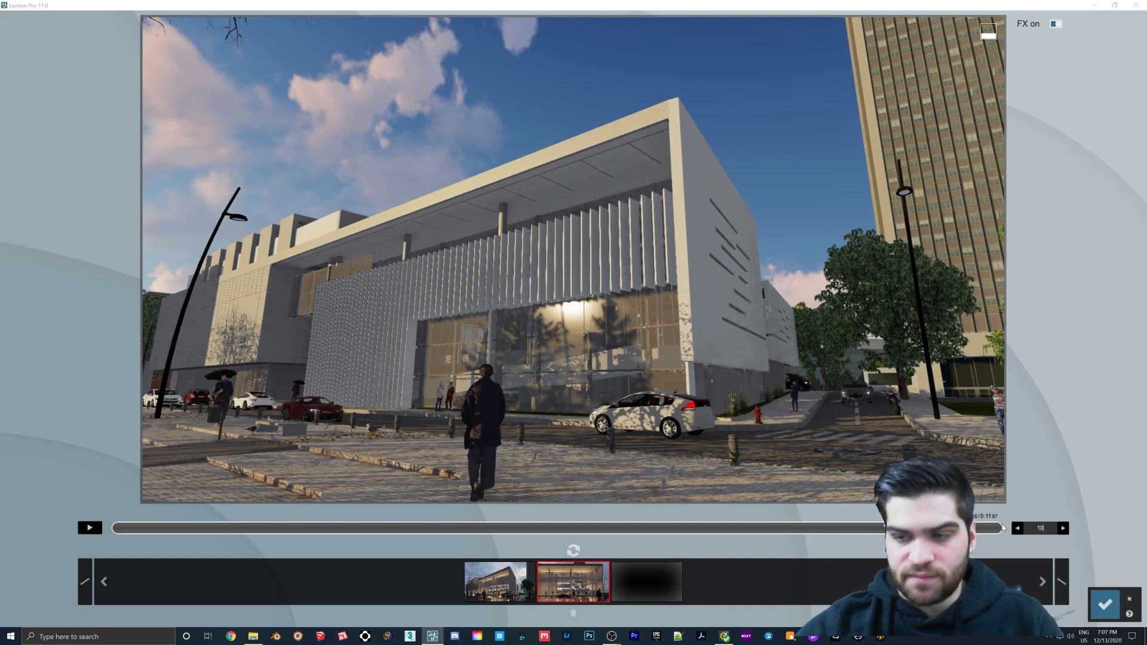
{"action": "left_click", "coordinate": [1104, 604]}
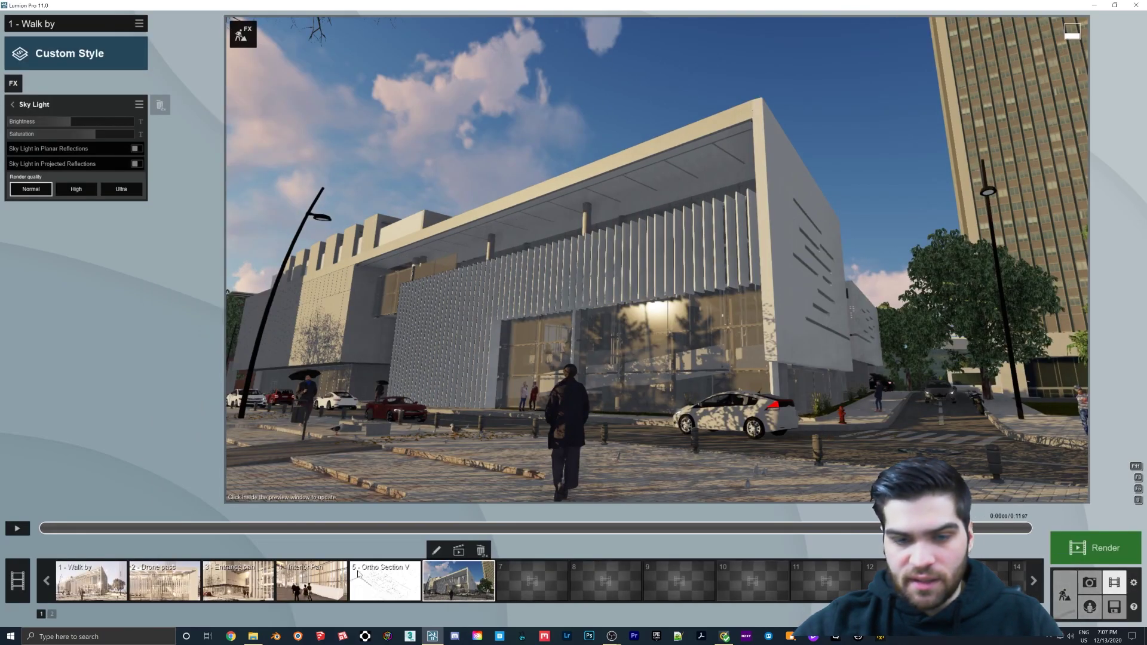
Preview the movie, confirm the clip is 10 seconds long, then play and pause it midway
{"action": "left_click", "coordinate": [17, 528]}
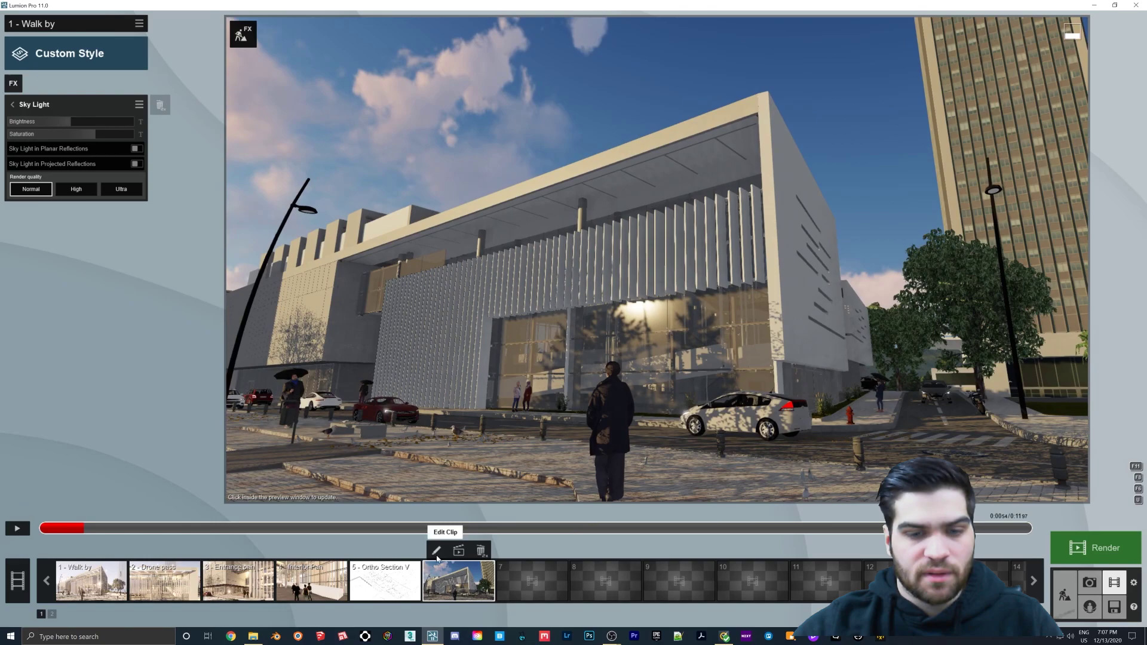
{"action": "left_click", "coordinate": [436, 550]}
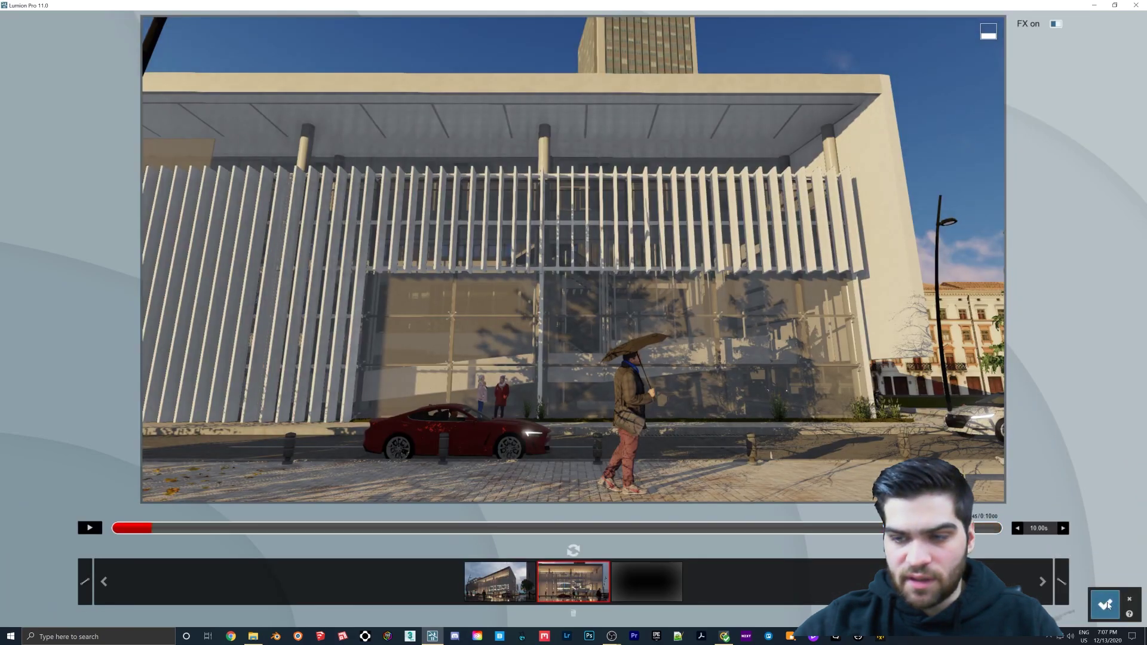
{"action": "left_click", "coordinate": [1105, 604]}
{"action": "left_click", "coordinate": [17, 528]}
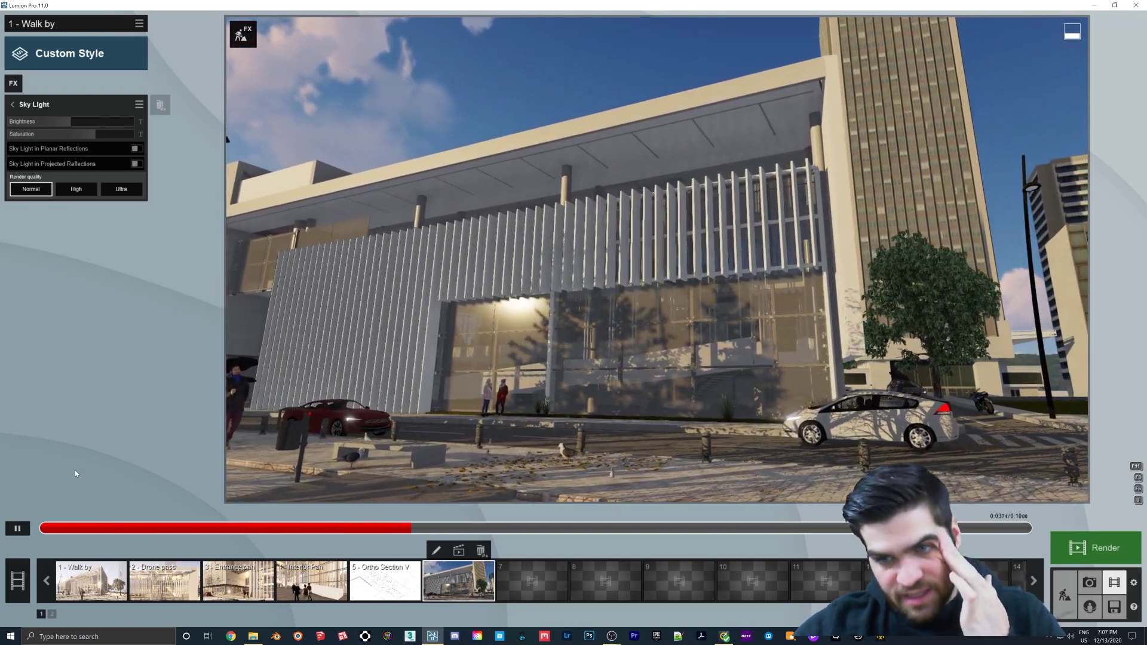
{"action": "left_click", "coordinate": [18, 530]}
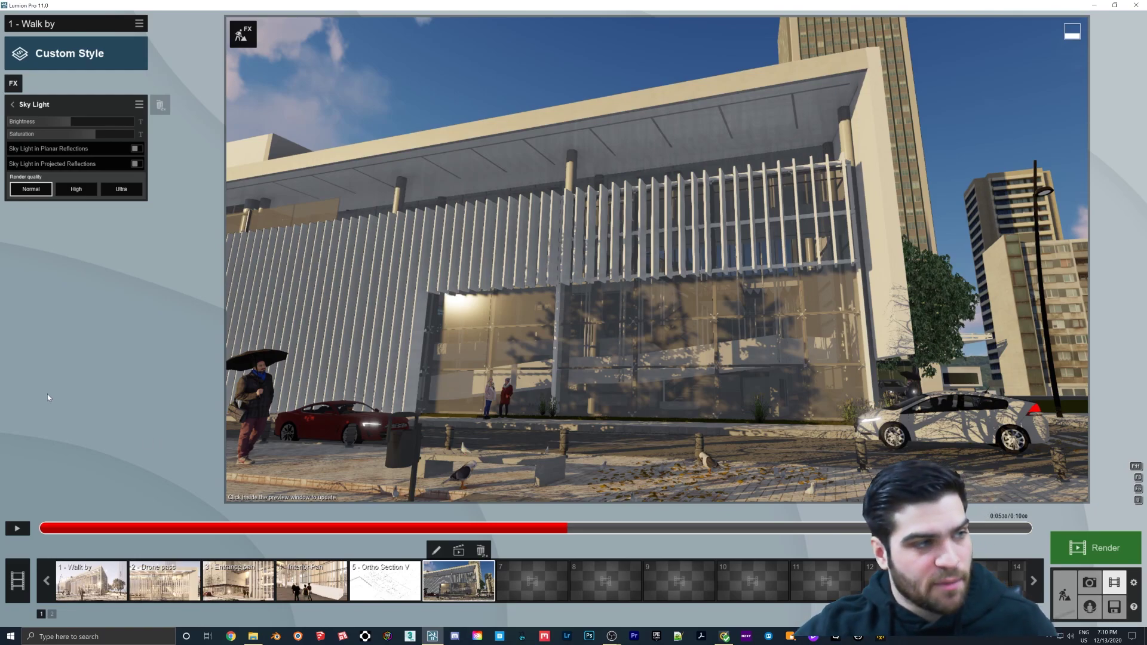
{"action": "key", "text": "alt+Tab"}
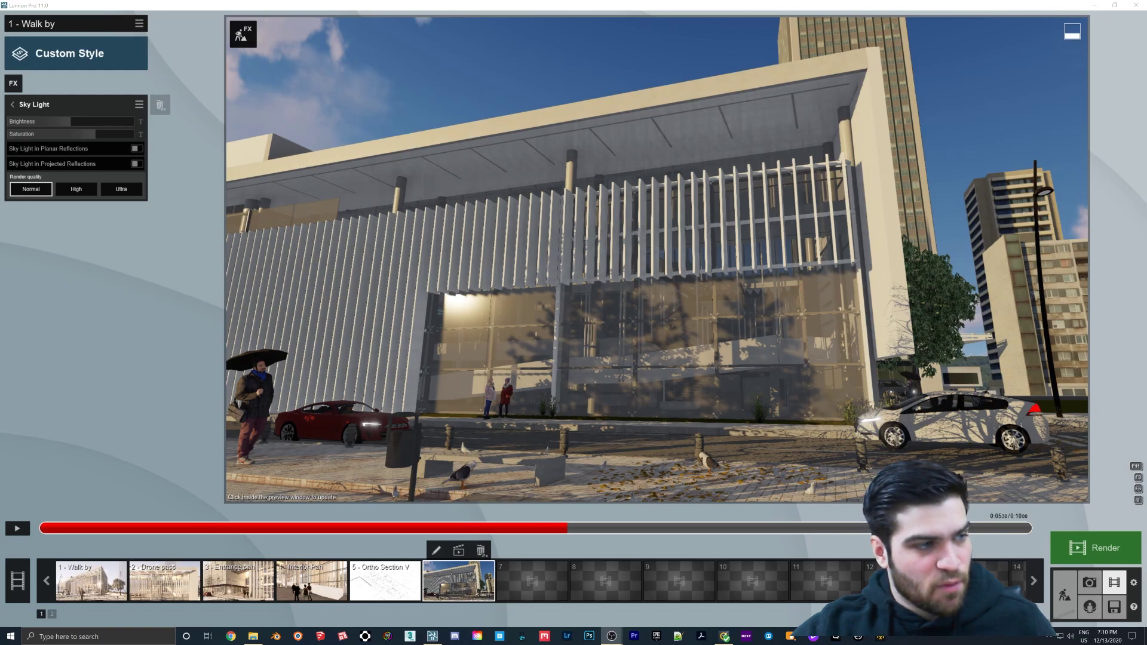